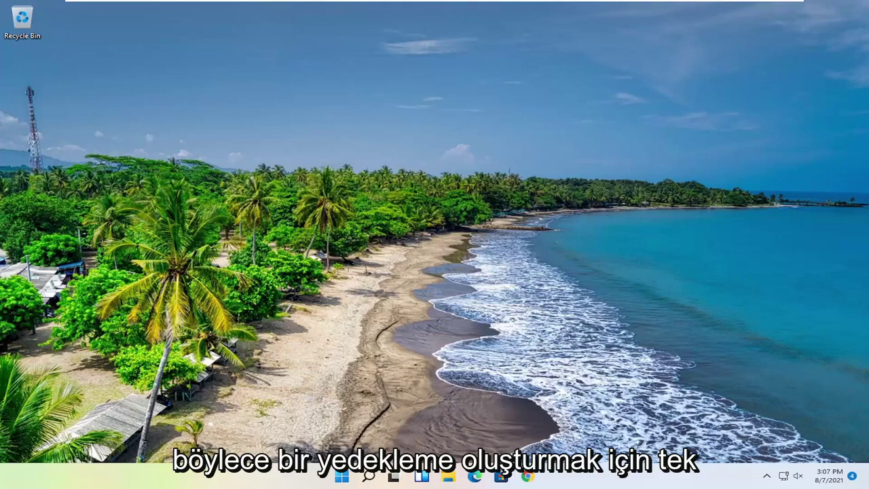
Search for 'regedit' and launch Registry Editor with Run as administrator
{"action": "left_click", "coordinate": [369, 475]}
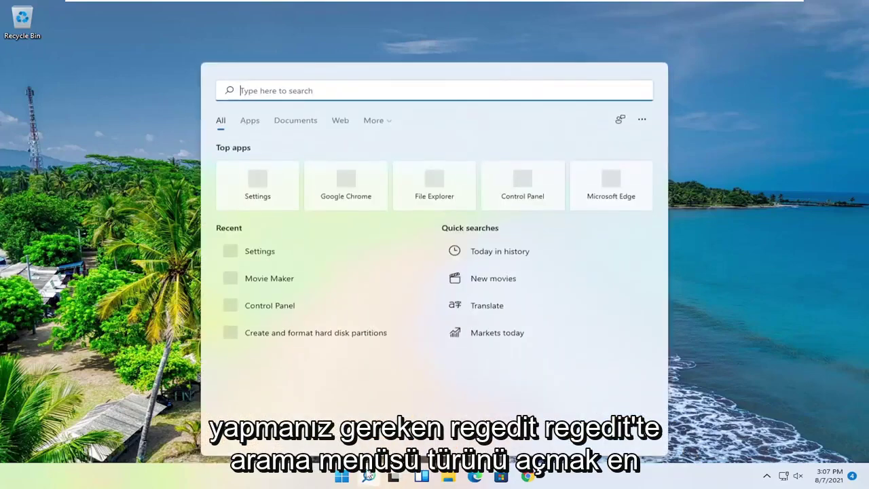
{"action": "type", "text": "regedit"}
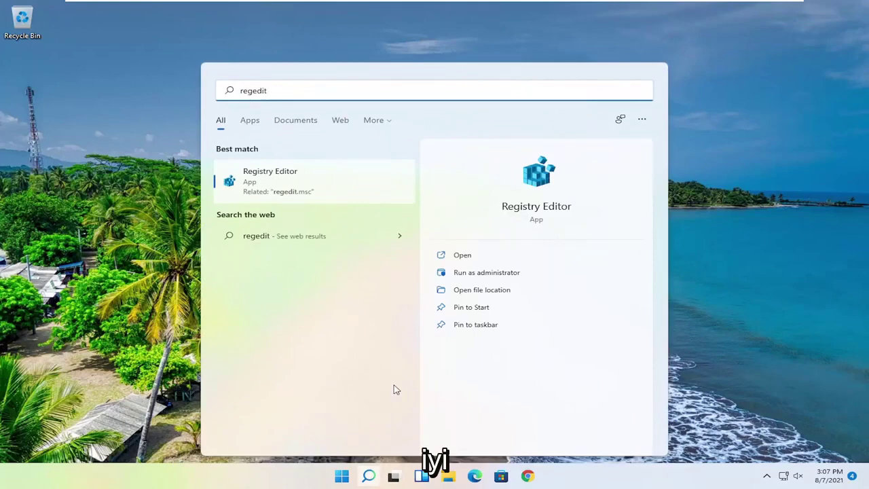
{"action": "right_click", "coordinate": [264, 182]}
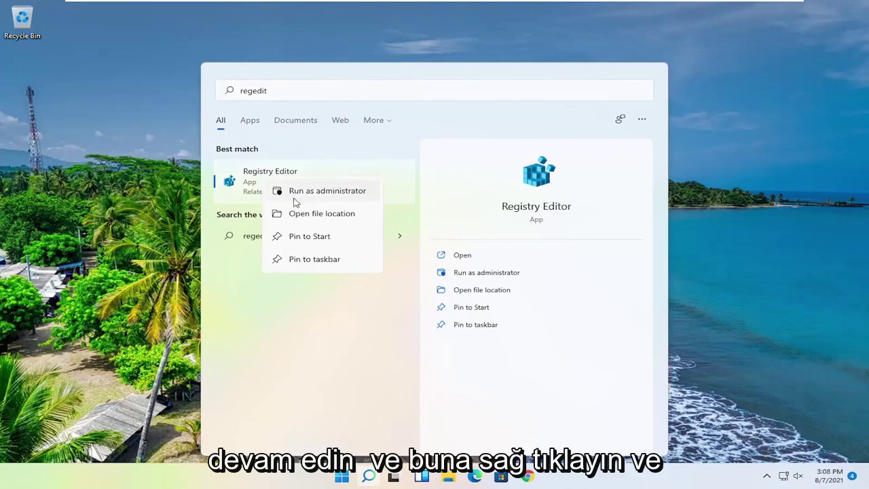
{"action": "left_click", "coordinate": [350, 193]}
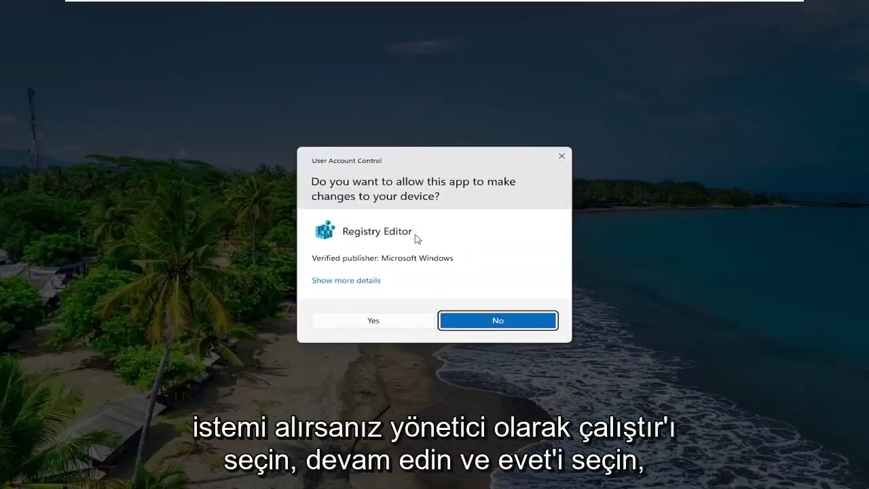
Approve Registry Editor's admin prompt and export the whole registry from Computer as a backup
{"action": "left_click", "coordinate": [355, 322]}
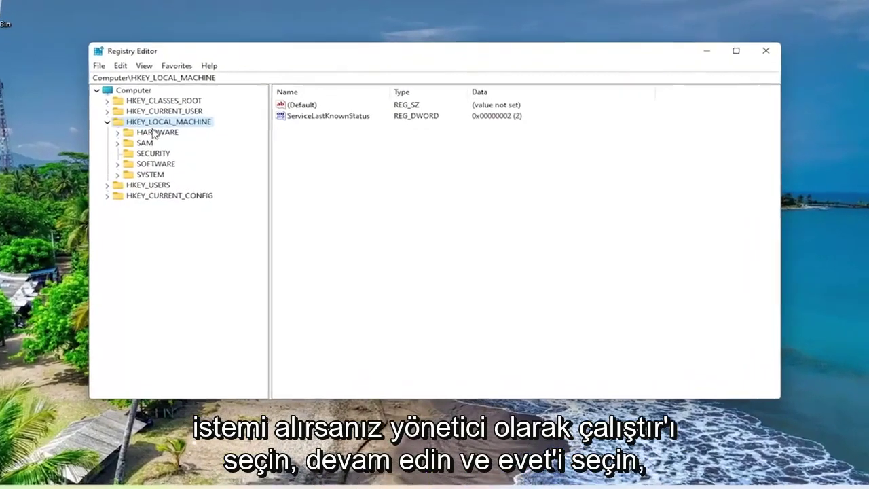
{"action": "left_click", "coordinate": [129, 126]}
{"action": "left_click", "coordinate": [155, 97]}
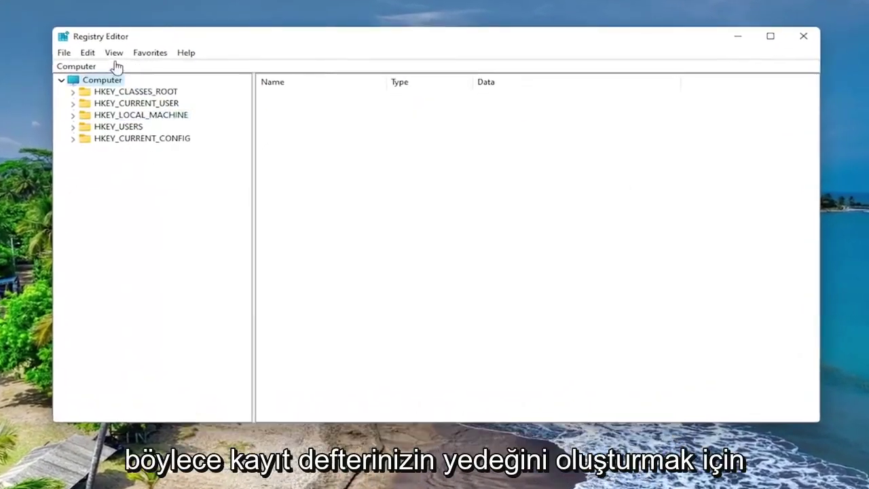
{"action": "left_click", "coordinate": [63, 53]}
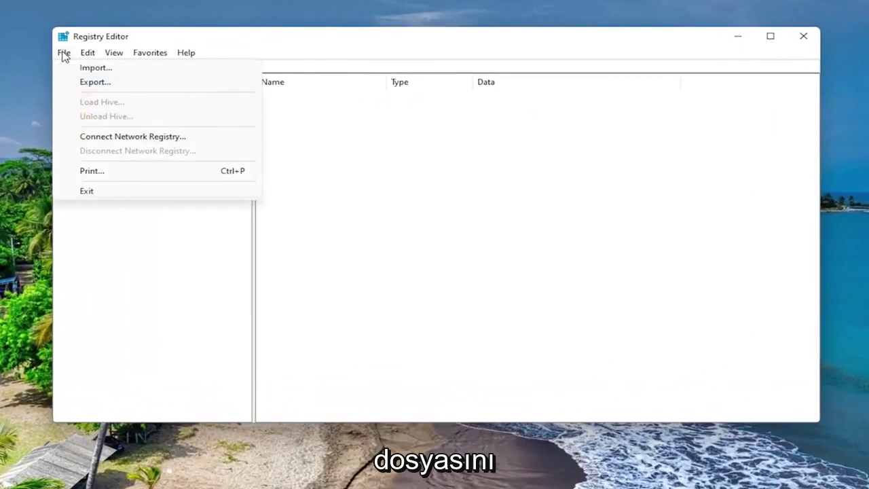
{"action": "left_click", "coordinate": [84, 82]}
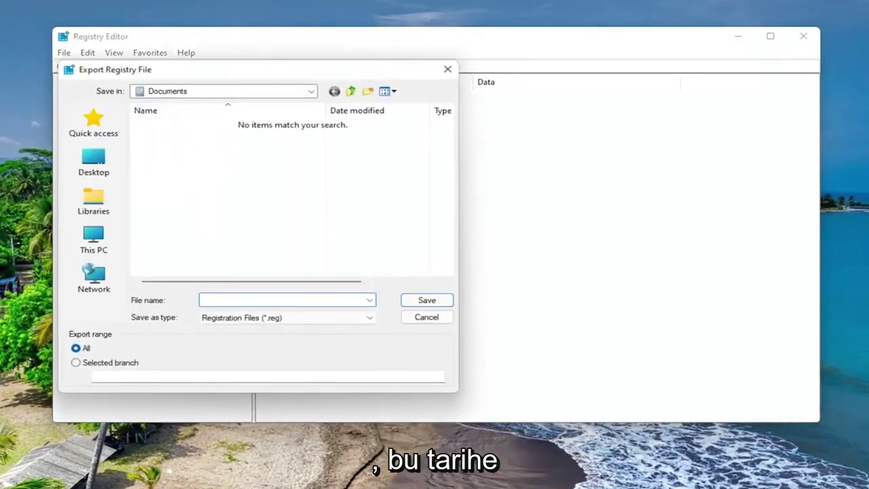
{"action": "left_click", "coordinate": [448, 70]}
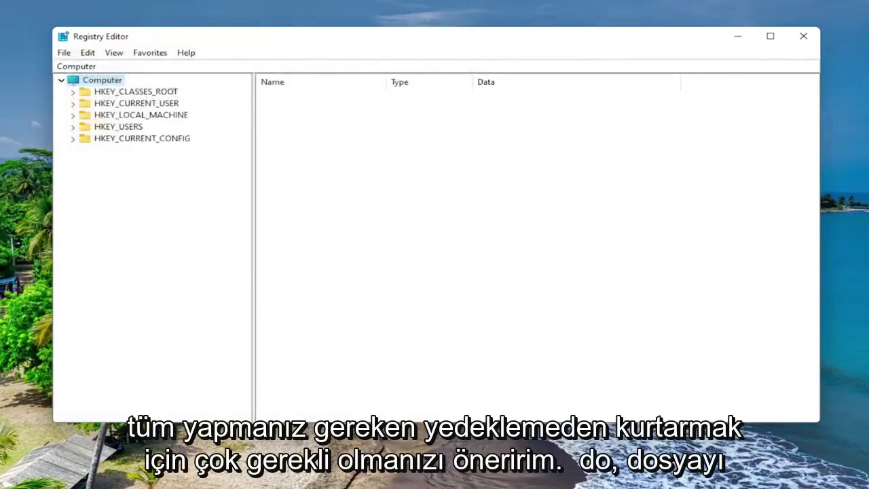
Open the registry Import dialog and cancel it without importing anything
{"action": "left_click", "coordinate": [64, 53]}
{"action": "left_click", "coordinate": [93, 69]}
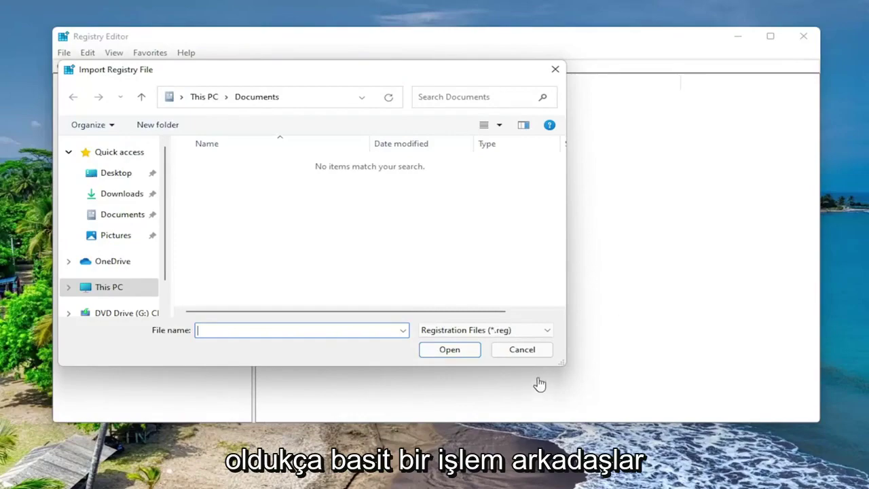
{"action": "left_click", "coordinate": [526, 351]}
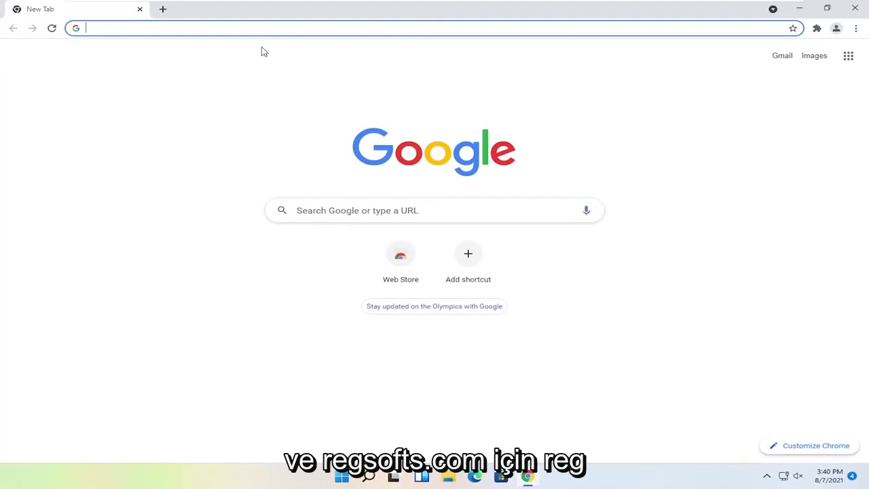
Search Google for 'regsofts registry repair' and download RegpairSetup.exe from RegSofts.com
{"action": "type", "text": "reg"}
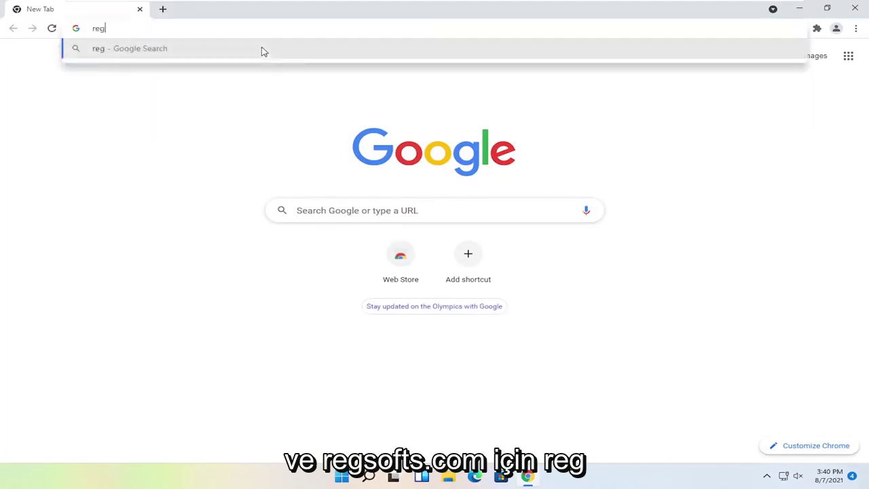
{"action": "type", "text": "sof"}
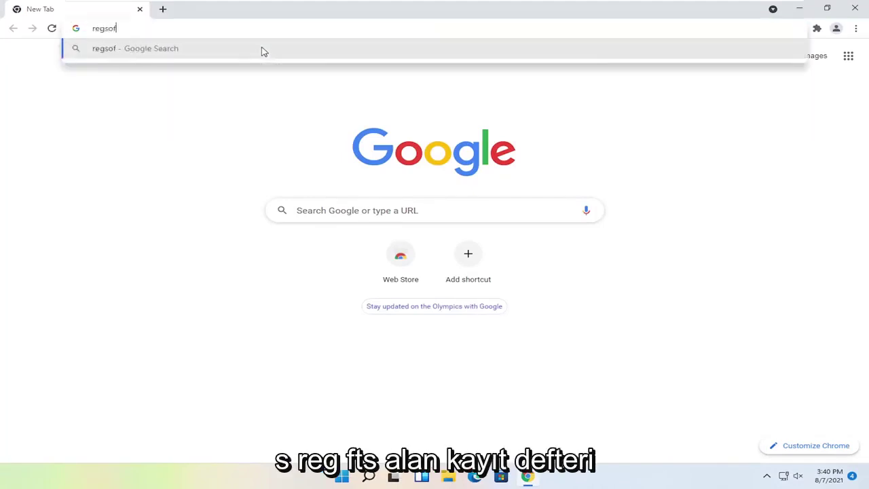
{"action": "type", "text": "ts regis"}
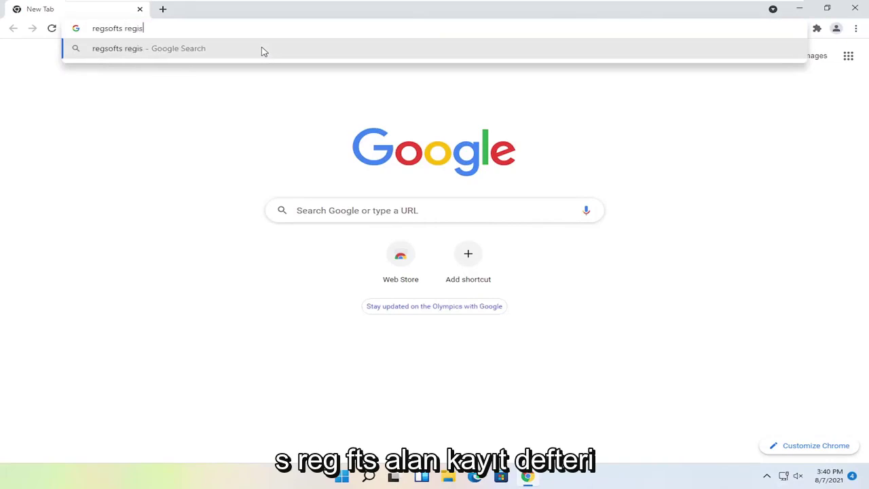
{"action": "type", "text": "try repair"}
{"action": "key", "text": "Return"}
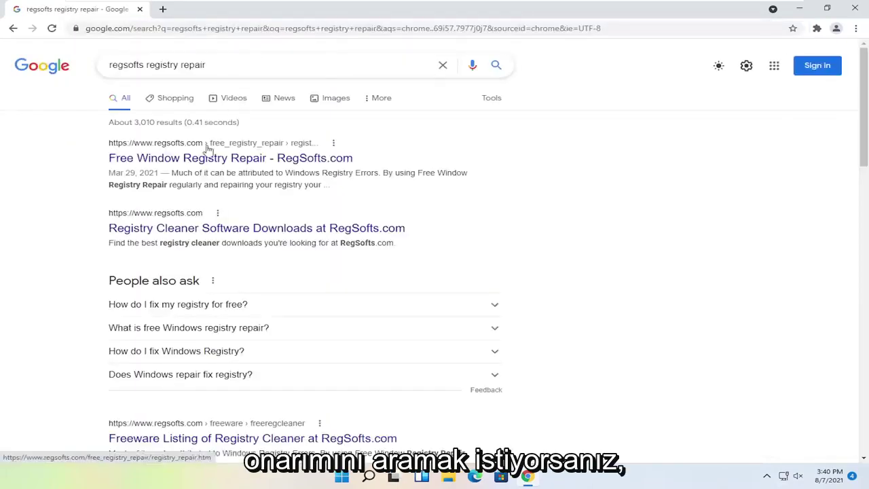
{"action": "left_click", "coordinate": [184, 159]}
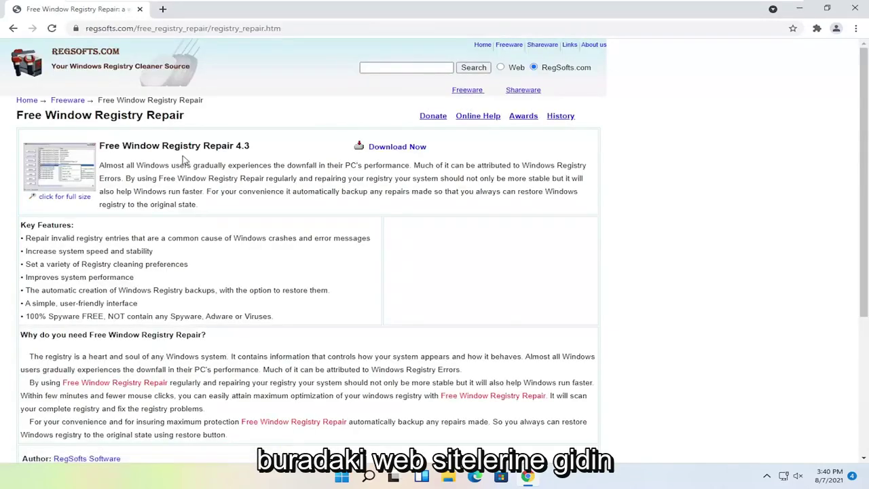
{"action": "left_click", "coordinate": [390, 149]}
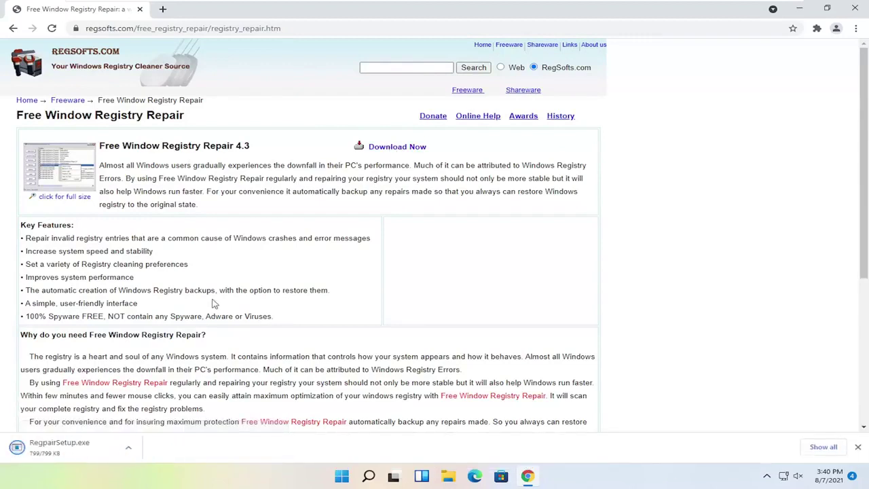
Run RegpairSetup.exe, install with default folder and program group, and launch Free Window Registry Repair 4.3
{"action": "left_click", "coordinate": [78, 453]}
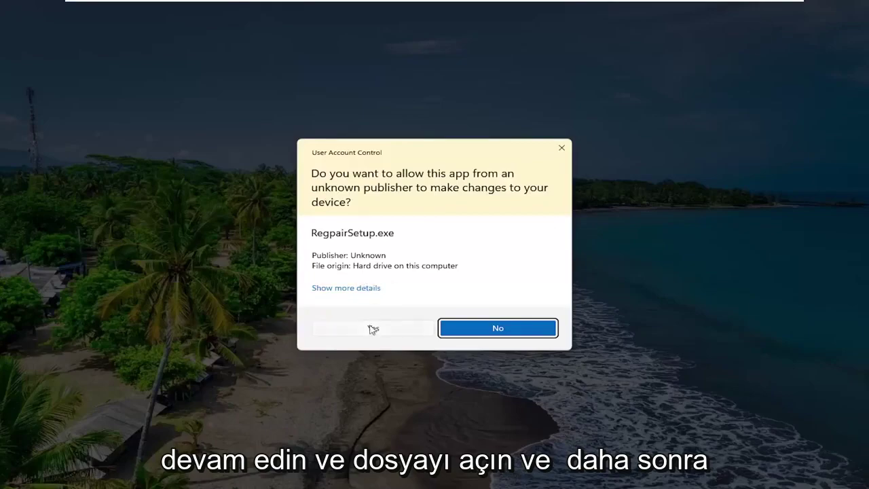
{"action": "left_click", "coordinate": [371, 328]}
{"action": "left_click", "coordinate": [796, 11]}
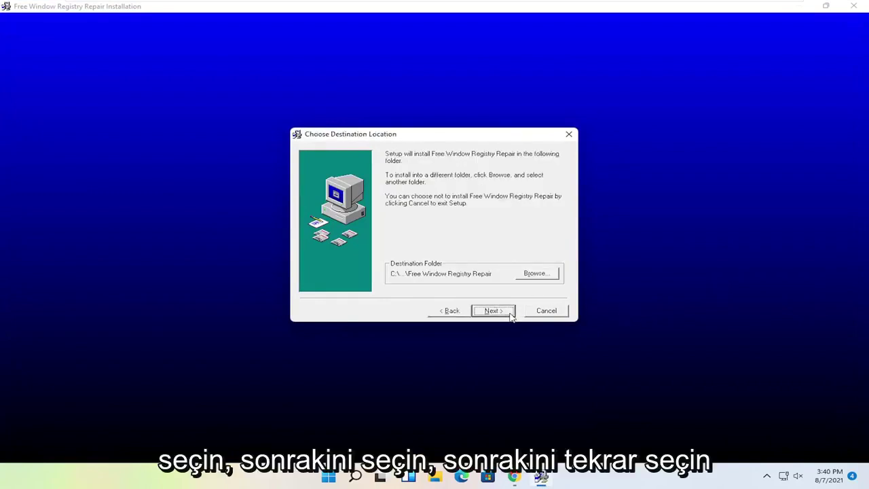
{"action": "left_click", "coordinate": [509, 314]}
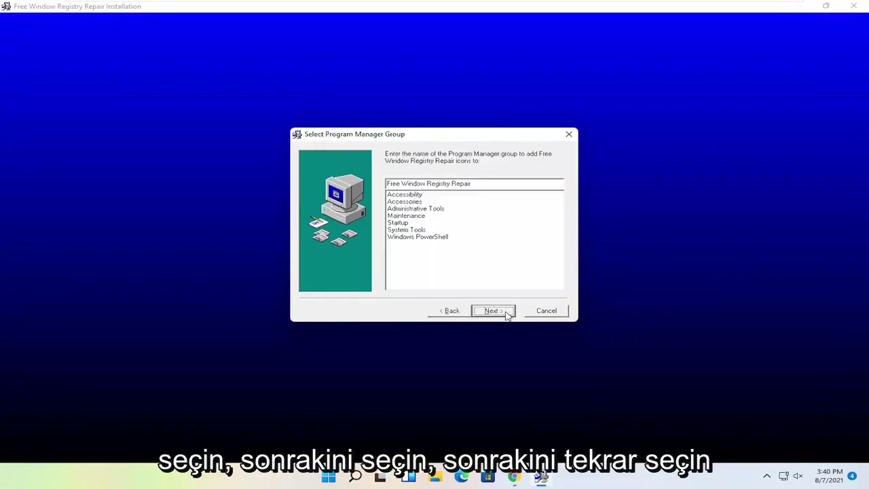
{"action": "left_click", "coordinate": [507, 313]}
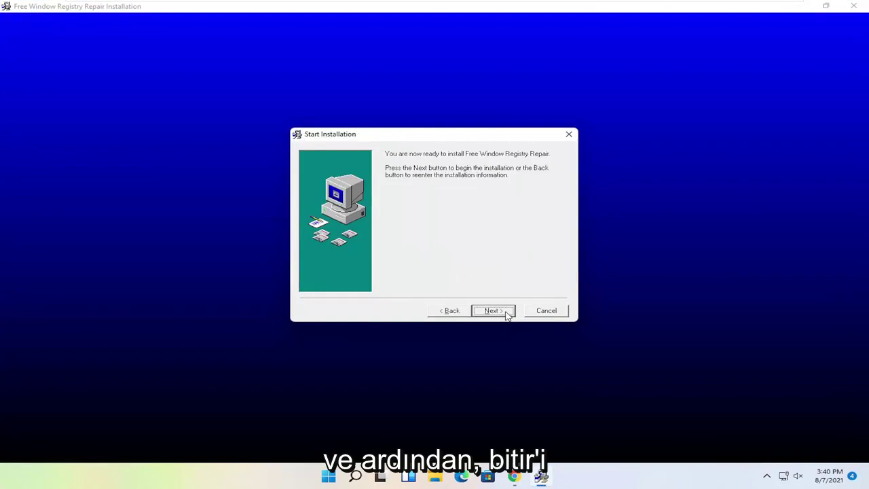
{"action": "left_click", "coordinate": [505, 313]}
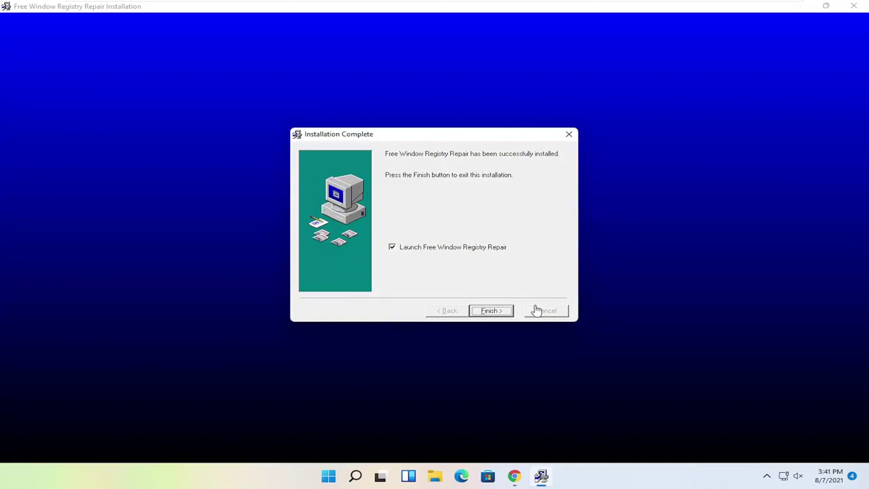
{"action": "left_click", "coordinate": [491, 310]}
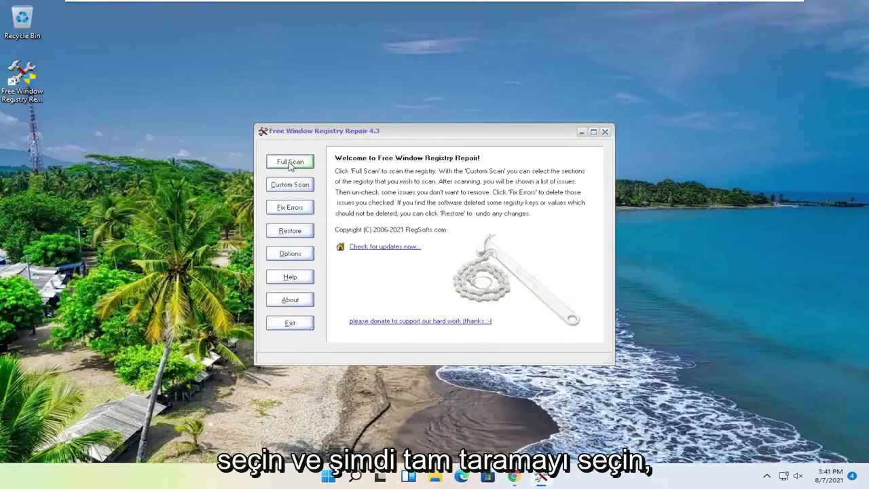
Run a Full Scan of the registry, which finds 130 errors
{"action": "left_click", "coordinate": [290, 163]}
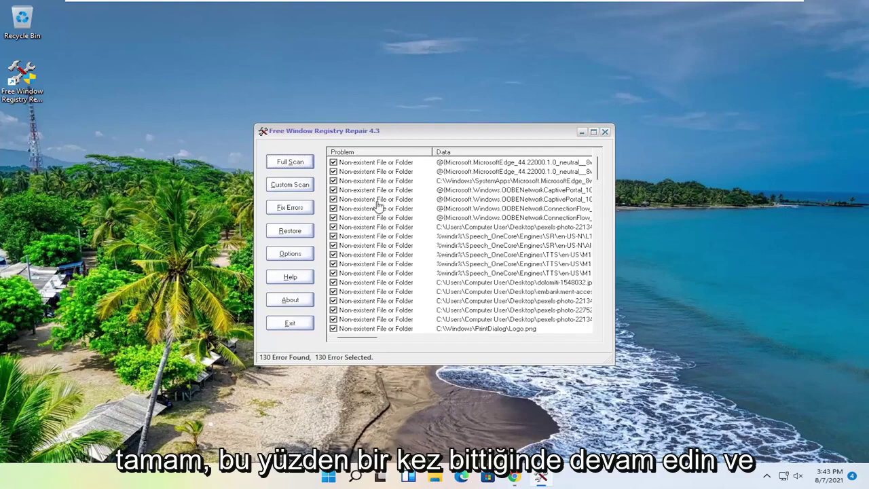
Fix all 130 registry errors, exit the program, and open Start's Shut down or sign out menu
{"action": "left_click", "coordinate": [293, 211]}
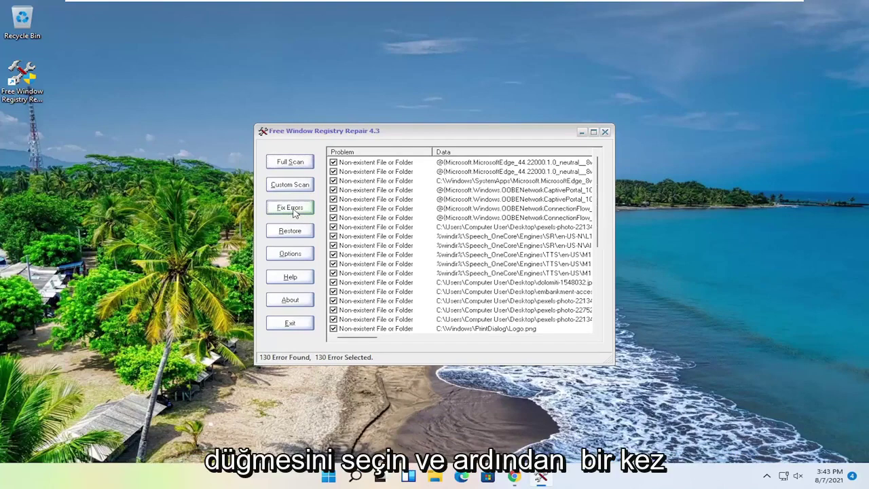
{"action": "left_click", "coordinate": [605, 131]}
{"action": "right_click", "coordinate": [342, 476]}
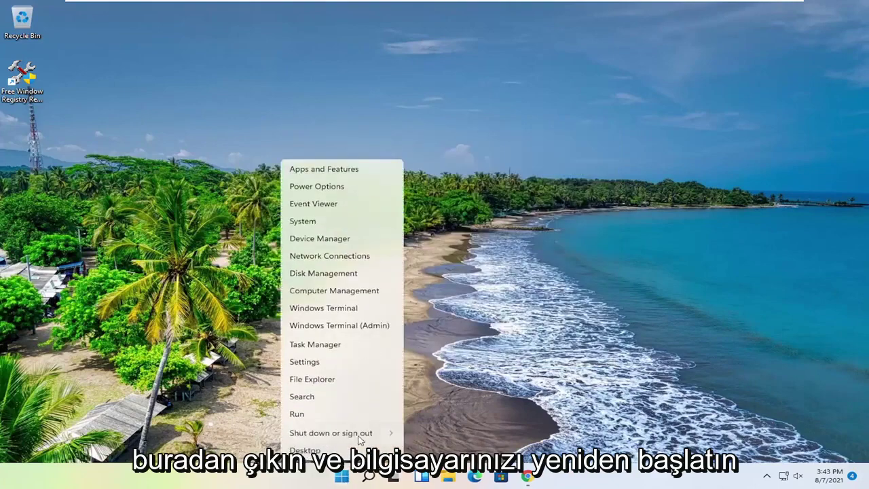
{"action": "mouse_move", "coordinate": [360, 434]}
{"action": "left_click", "coordinate": [422, 449]}
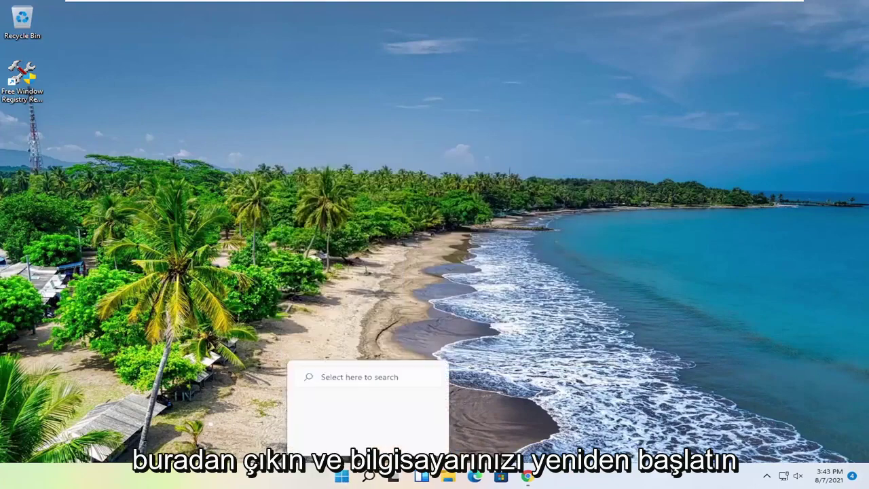